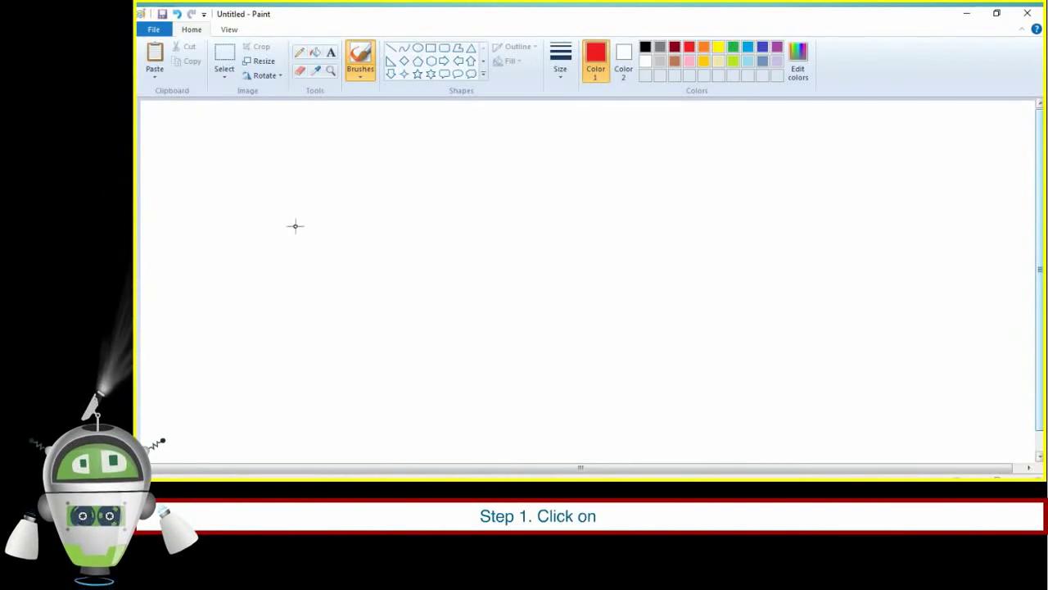
# Set up the Pencil with the second line width and green as the drawing colour.
pyautogui.click(300, 52)
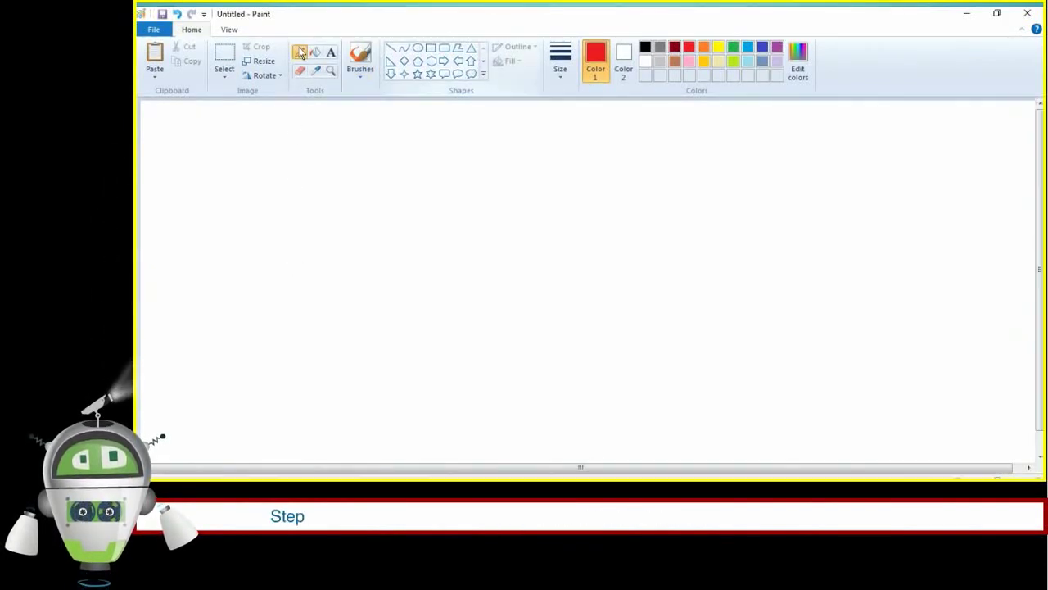
pyautogui.click(560, 59)
pyautogui.click(592, 122)
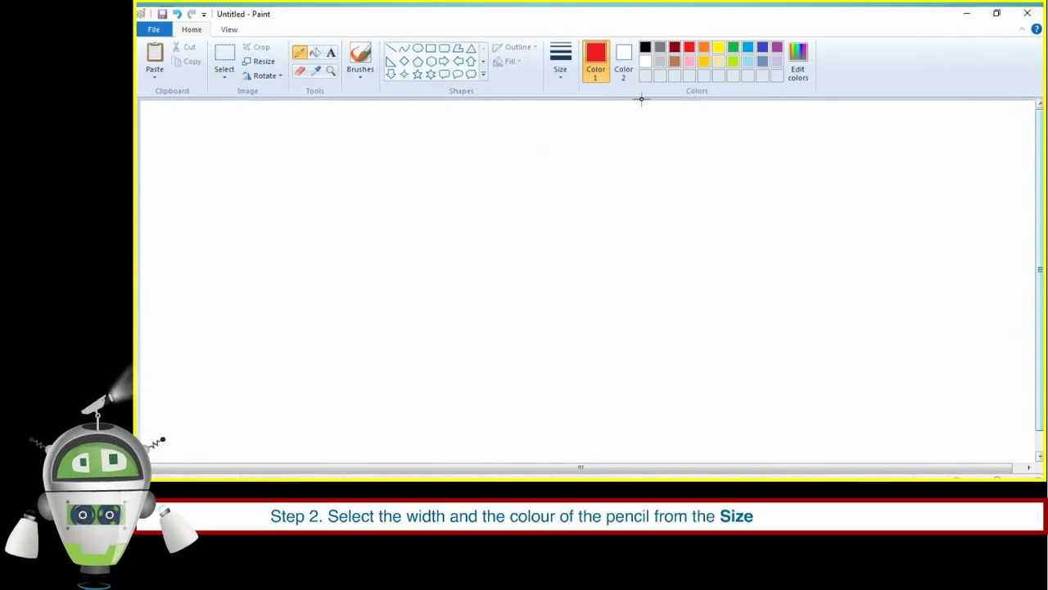
pyautogui.click(733, 48)
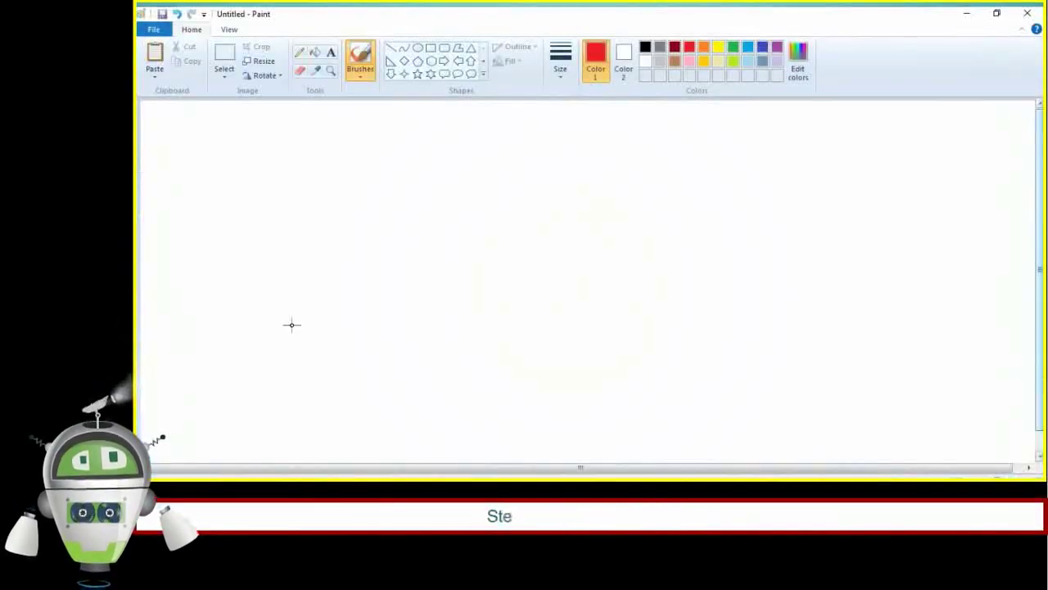
# Add a text box right of the canvas centre reading 'I Love DRAWING'.
pyautogui.click(331, 52)
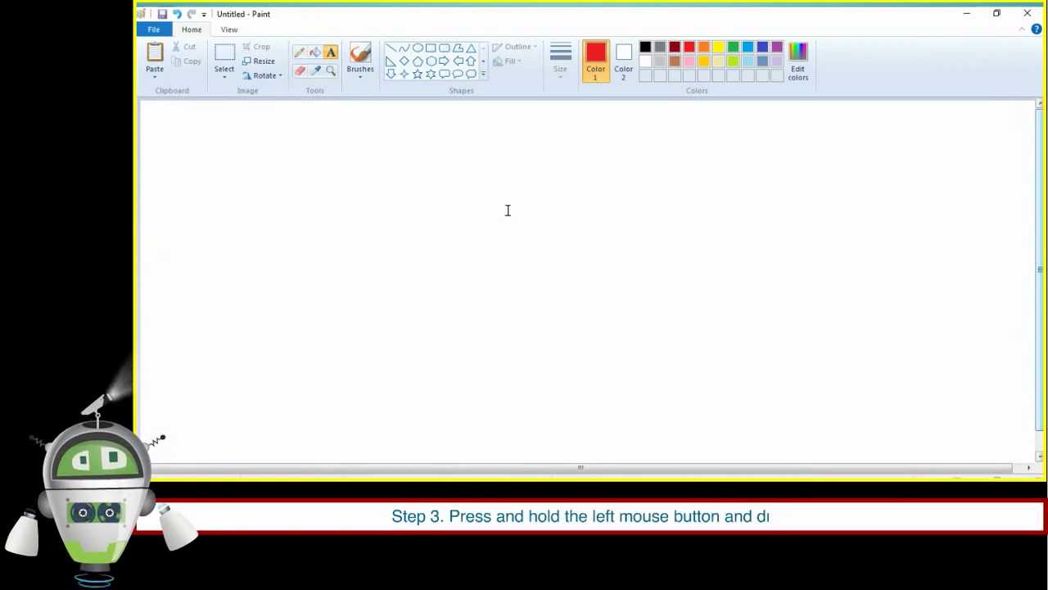
pyautogui.moveTo(507, 211); pyautogui.dragTo(869, 295)
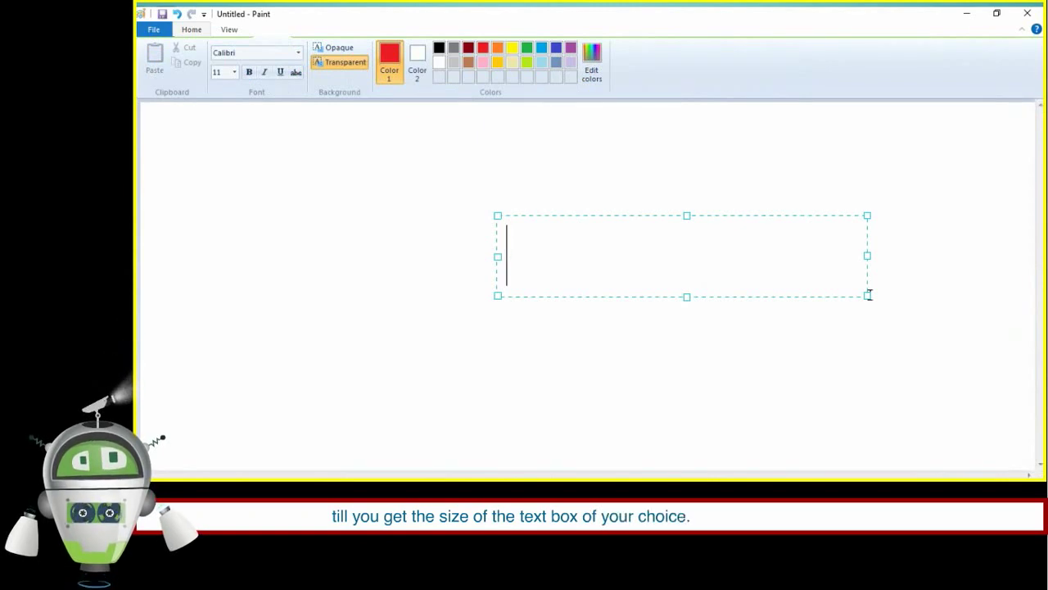
pyautogui.write('I Love DRAWING')
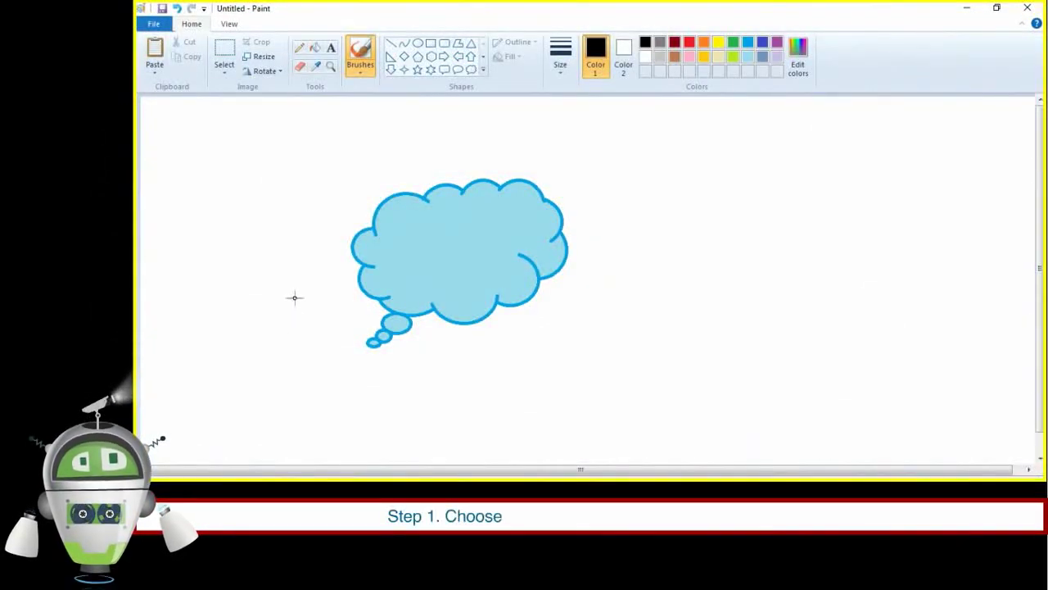
# Sample the cloud's light blue into Color 1, then drag vertically on the canvas with another tool.
pyautogui.click(317, 68)
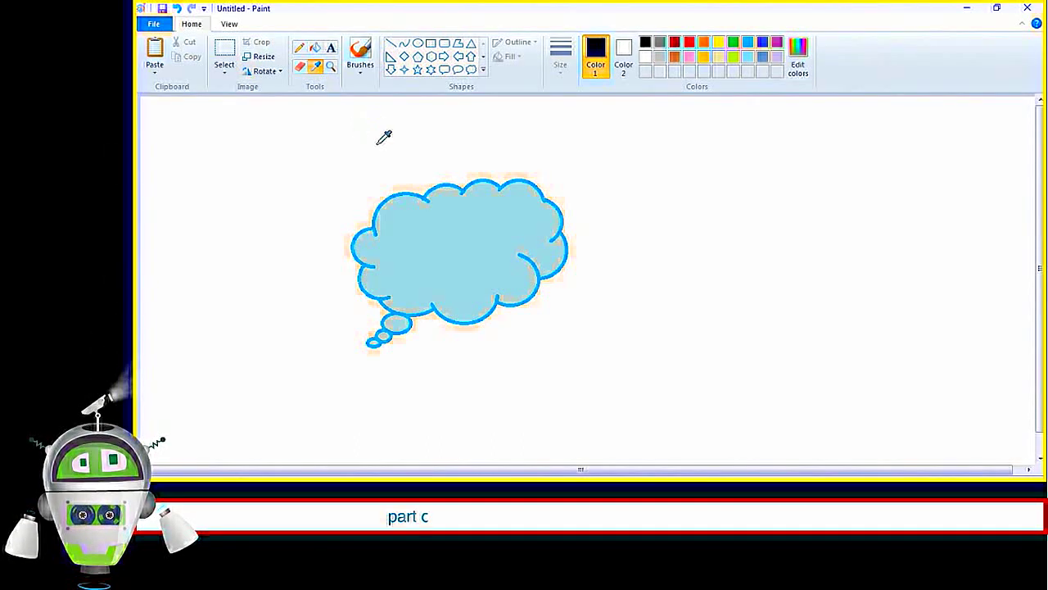
pyautogui.click(472, 224)
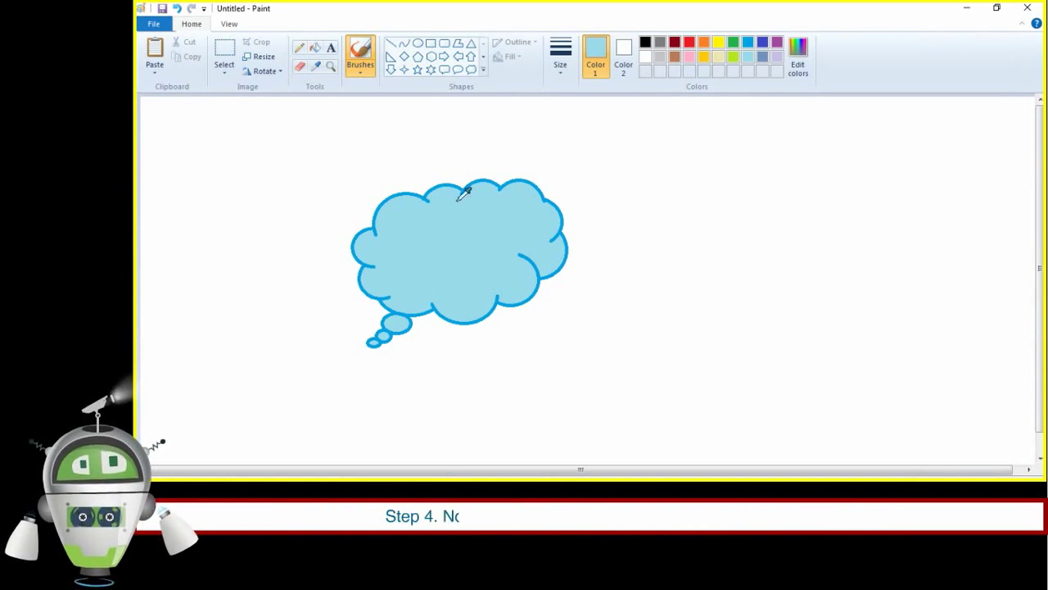
pyautogui.click(430, 69)
pyautogui.moveTo(744, 136); pyautogui.dragTo(744, 368)
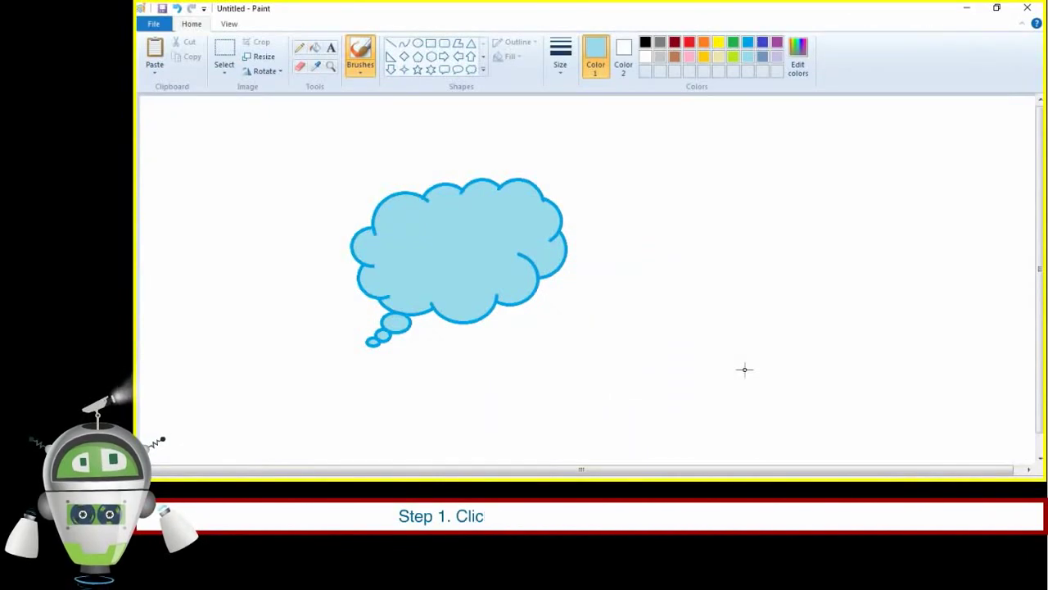
pyautogui.click(331, 66)
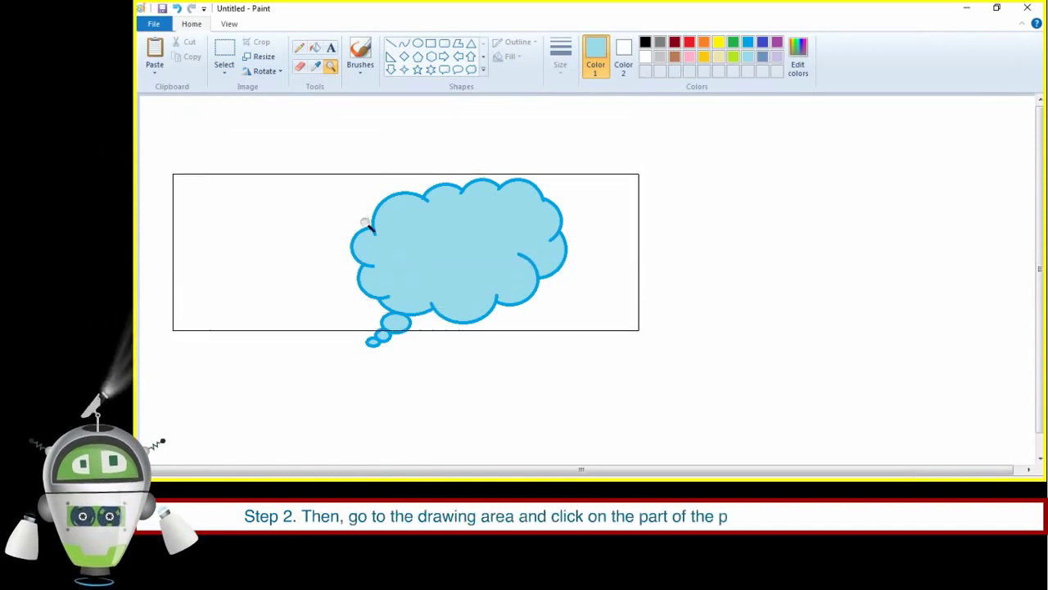
pyautogui.click(374, 252)
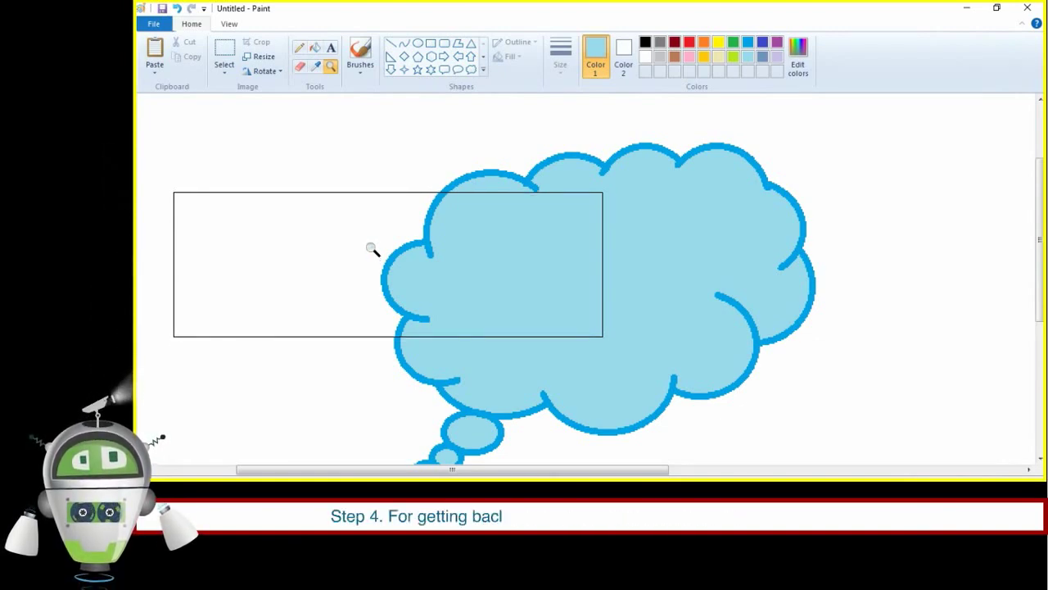
pyautogui.click(330, 67)
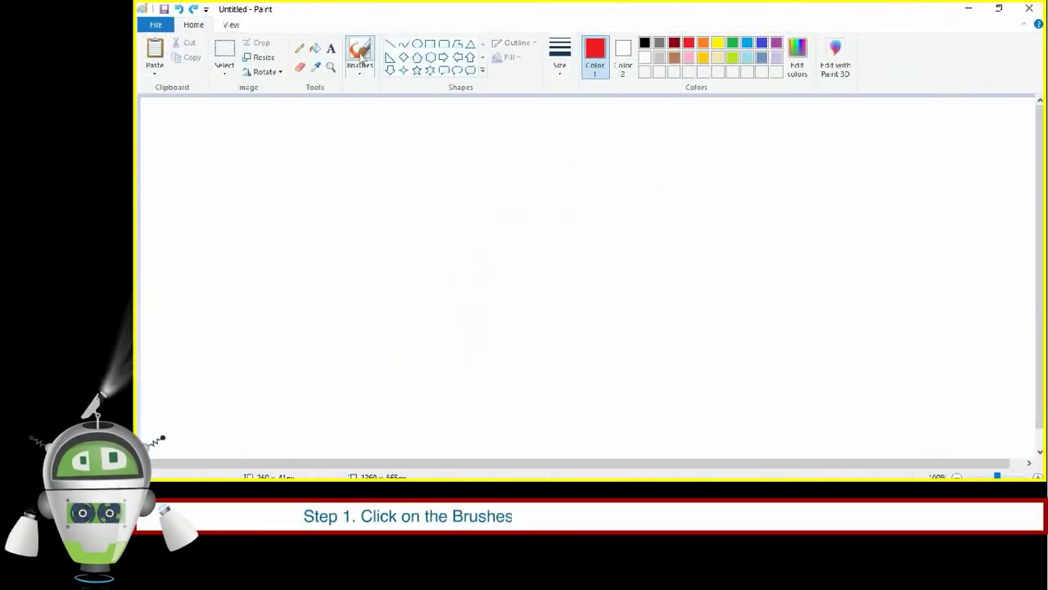
# Pick an artistic brush from the Brushes gallery and paint a diagonal stroke on the canvas.
pyautogui.click(360, 54)
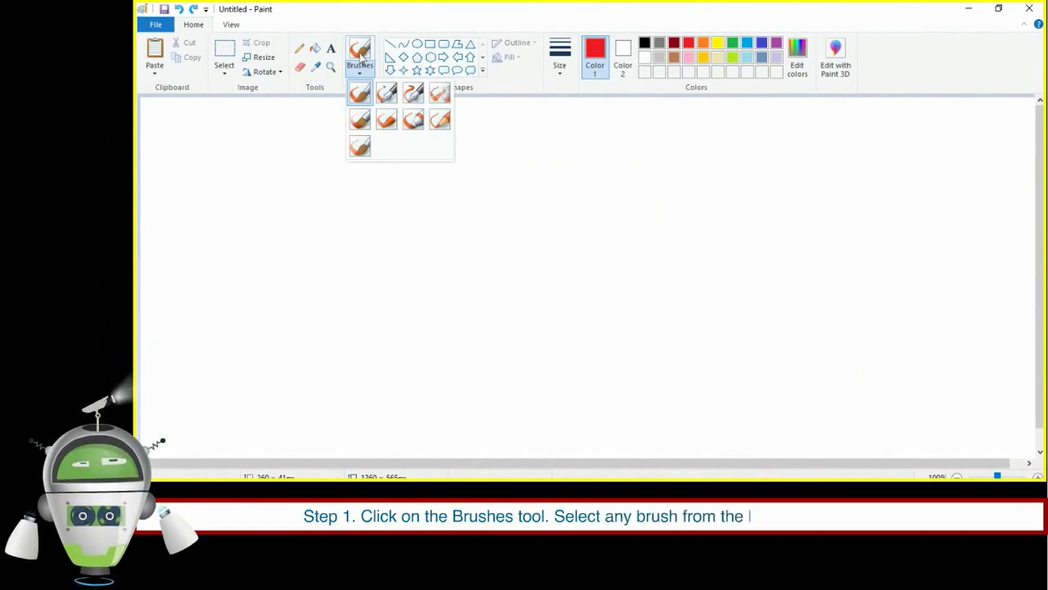
pyautogui.click(386, 119)
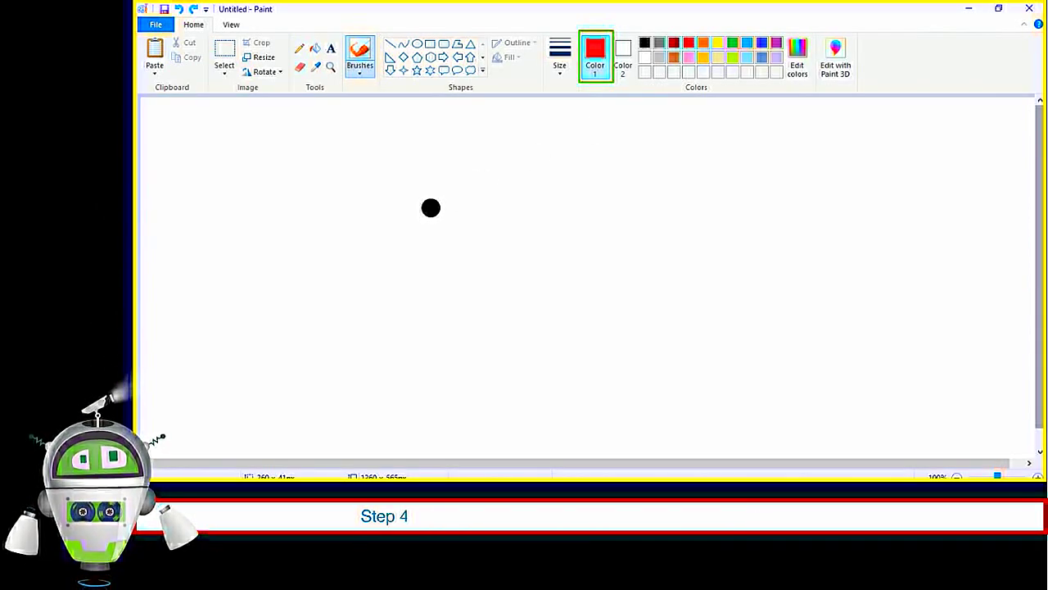
pyautogui.moveTo(382, 233); pyautogui.dragTo(440, 353)
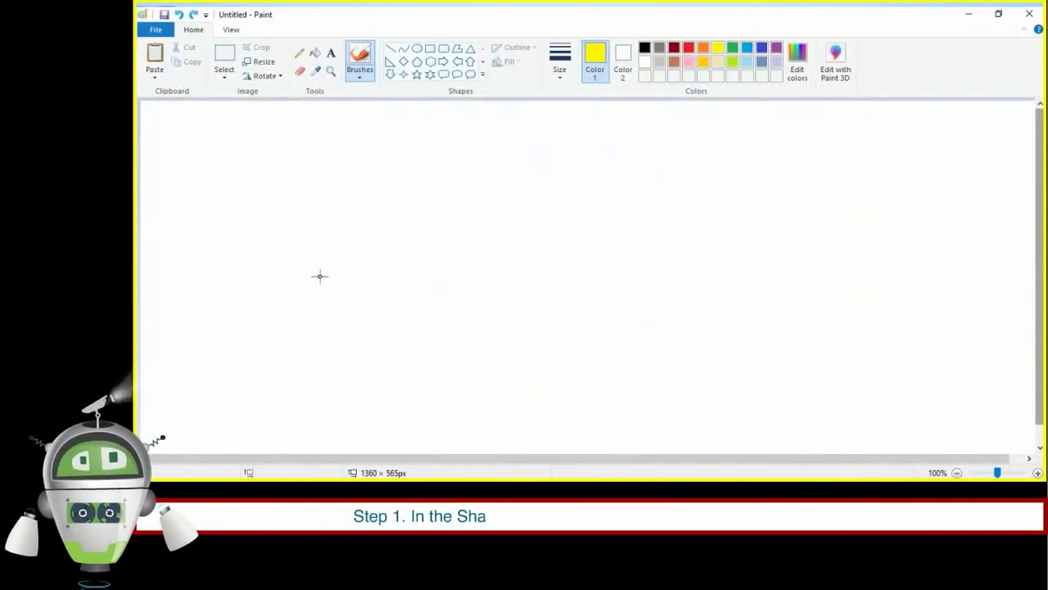
# Draw a green rounded rectangle with the third outline thickness left of the canvas centre.
pyautogui.click(443, 48)
pyautogui.click(560, 59)
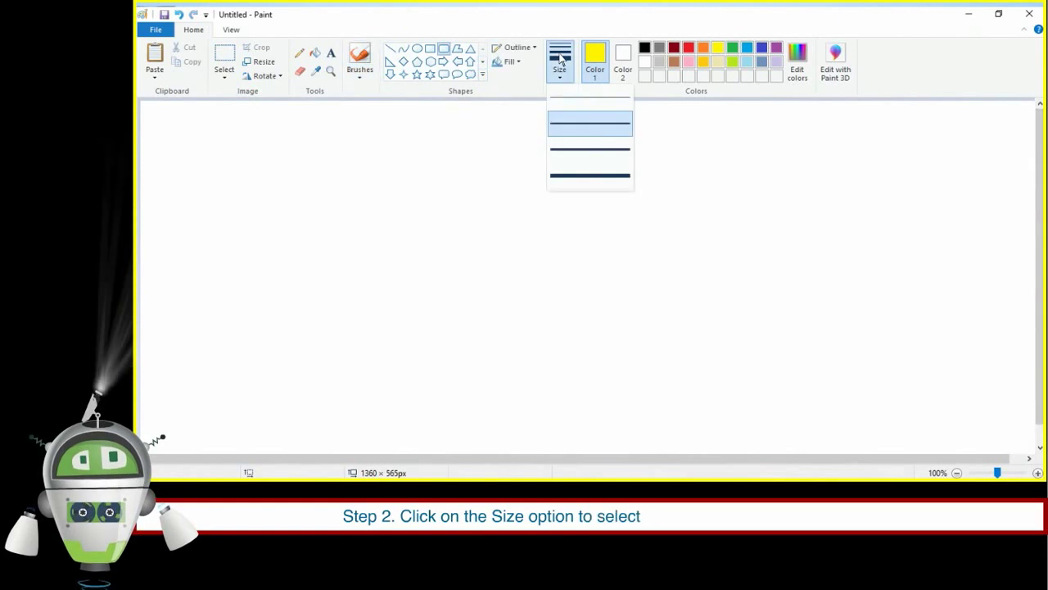
pyautogui.click(591, 150)
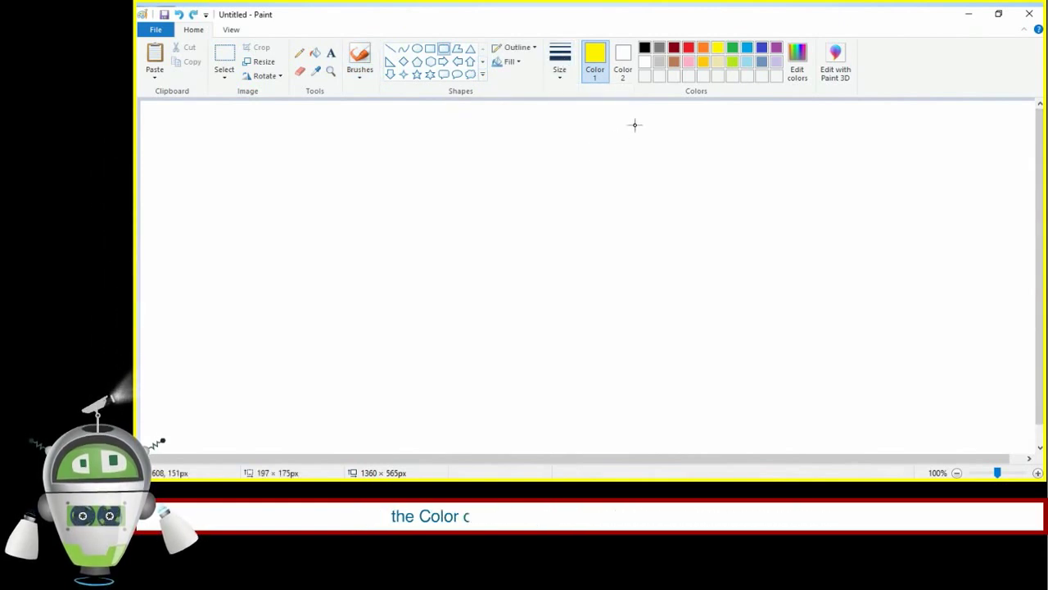
pyautogui.click(733, 48)
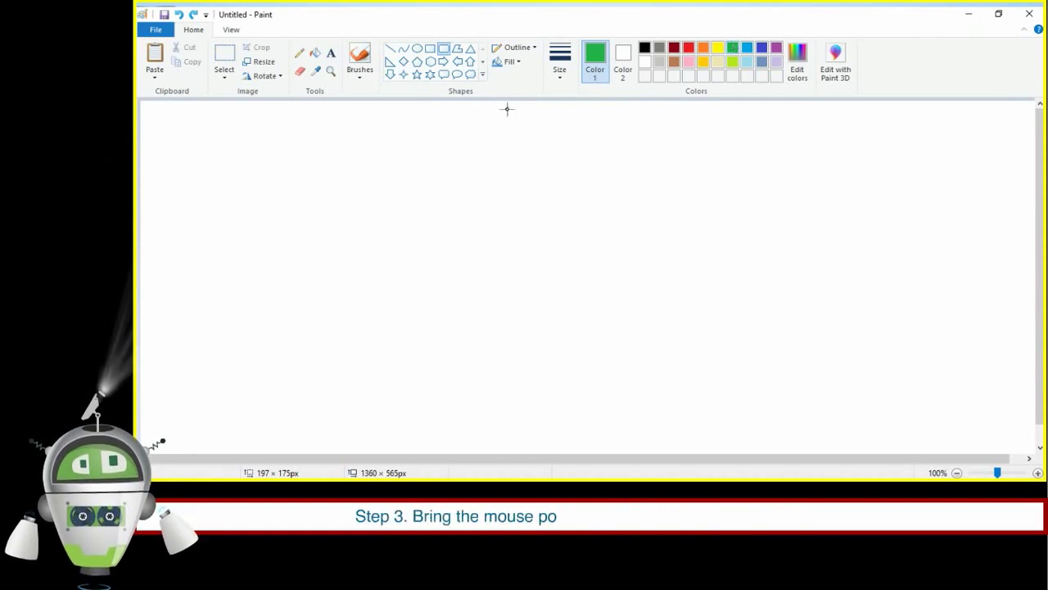
pyautogui.moveTo(347, 169); pyautogui.dragTo(492, 289)
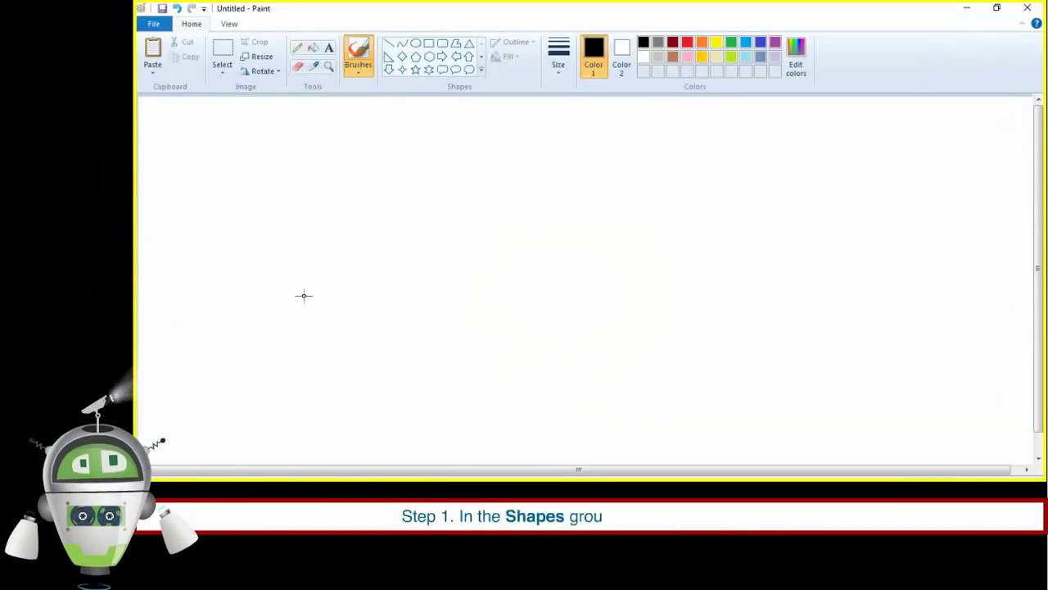
# Draw a red, third-thickness horizontal line with the Curve tool and bend it slightly downward.
pyautogui.click(402, 45)
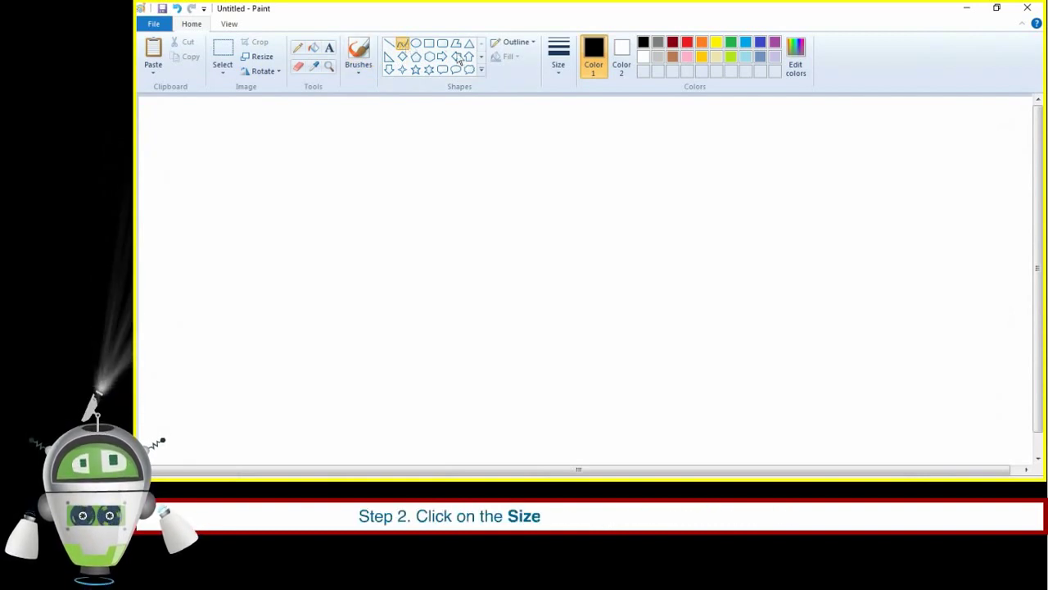
pyautogui.click(561, 74)
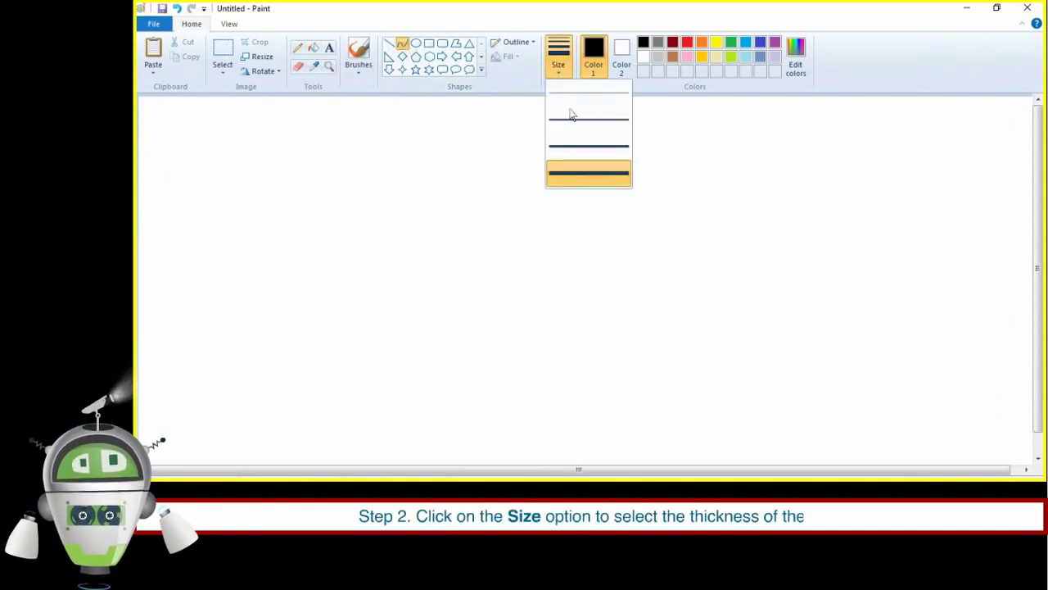
pyautogui.click(583, 146)
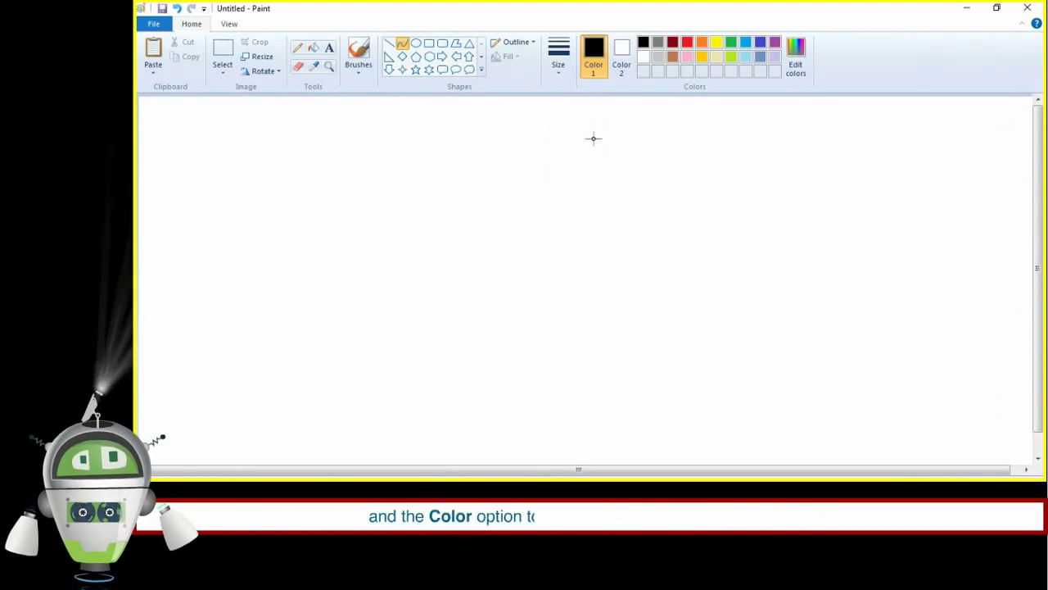
pyautogui.click(688, 44)
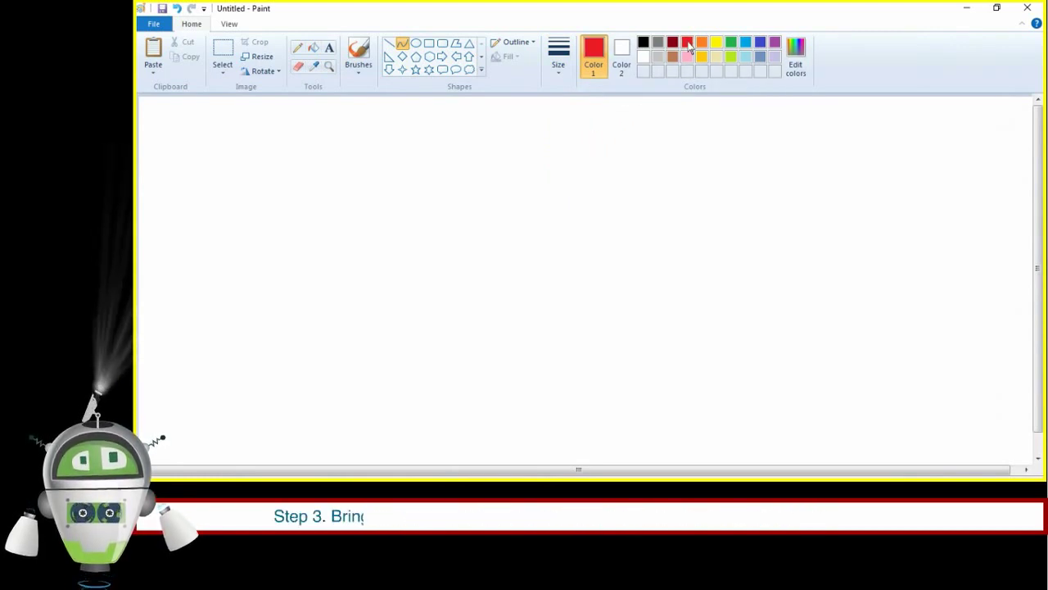
pyautogui.moveTo(511, 279); pyautogui.dragTo(776, 279)
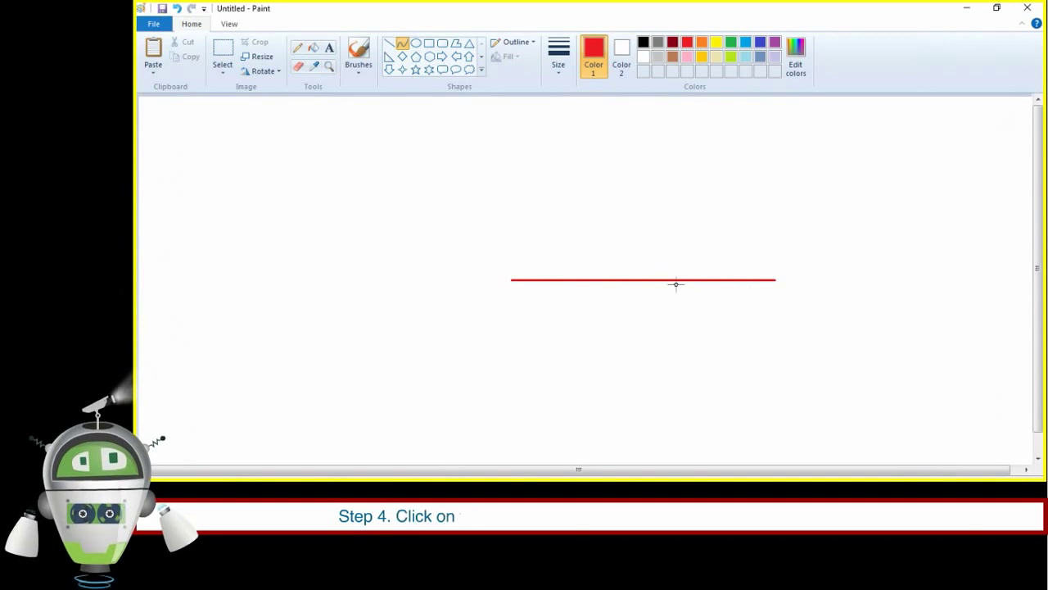
pyautogui.moveTo(646, 279)
pyautogui.mouseDown()
pyautogui.moveTo(646, 320)
pyautogui.moveTo(695, 317)
pyautogui.moveTo(664, 287)
pyautogui.mouseUp()
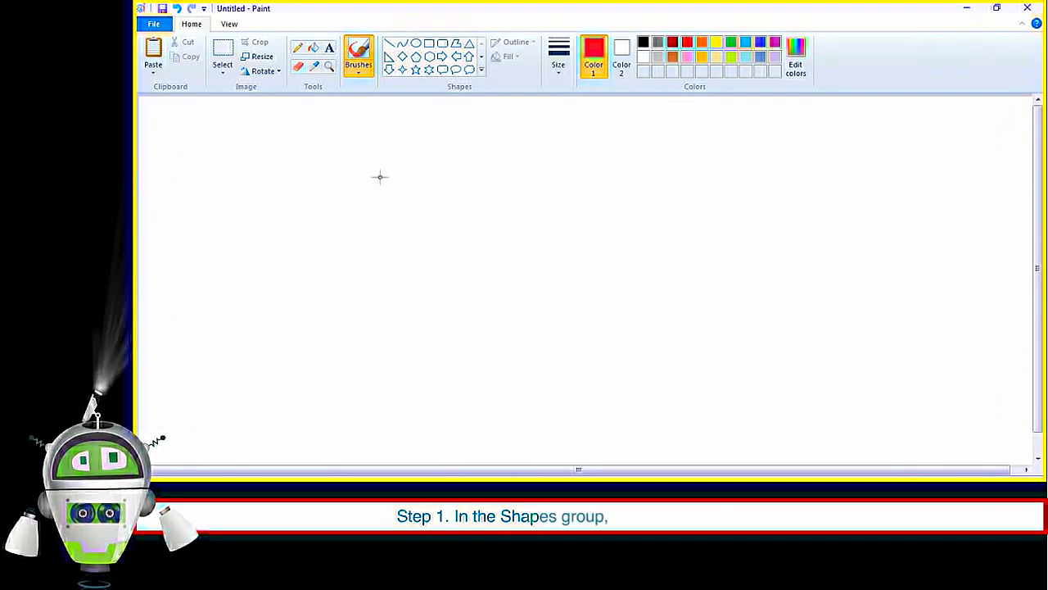
# Draw a closed red five-sided polygon outline, starting from a horizontal base side.
pyautogui.click(456, 45)
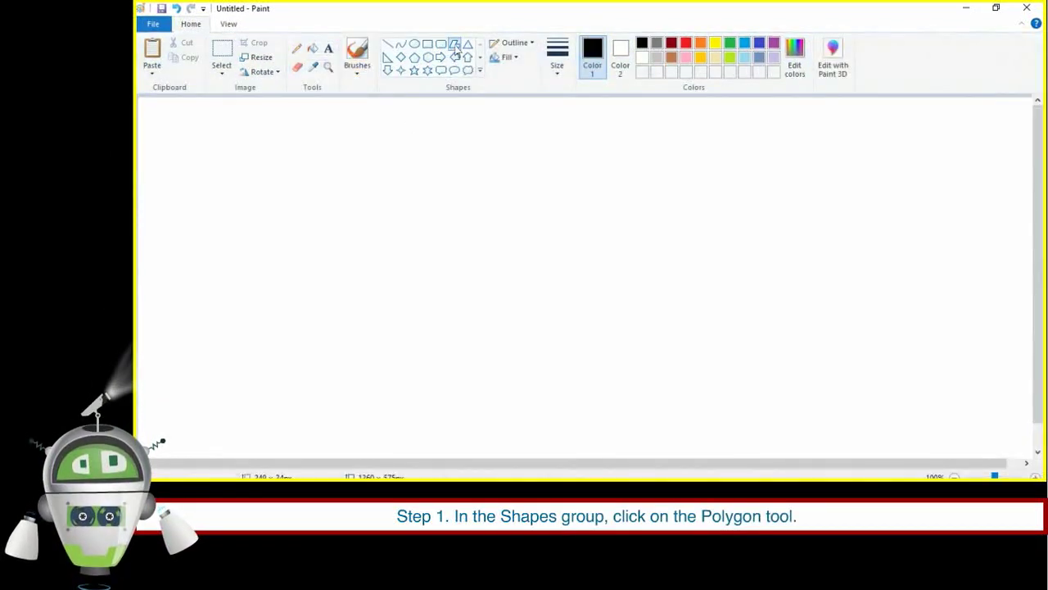
pyautogui.click(558, 72)
pyautogui.click(597, 142)
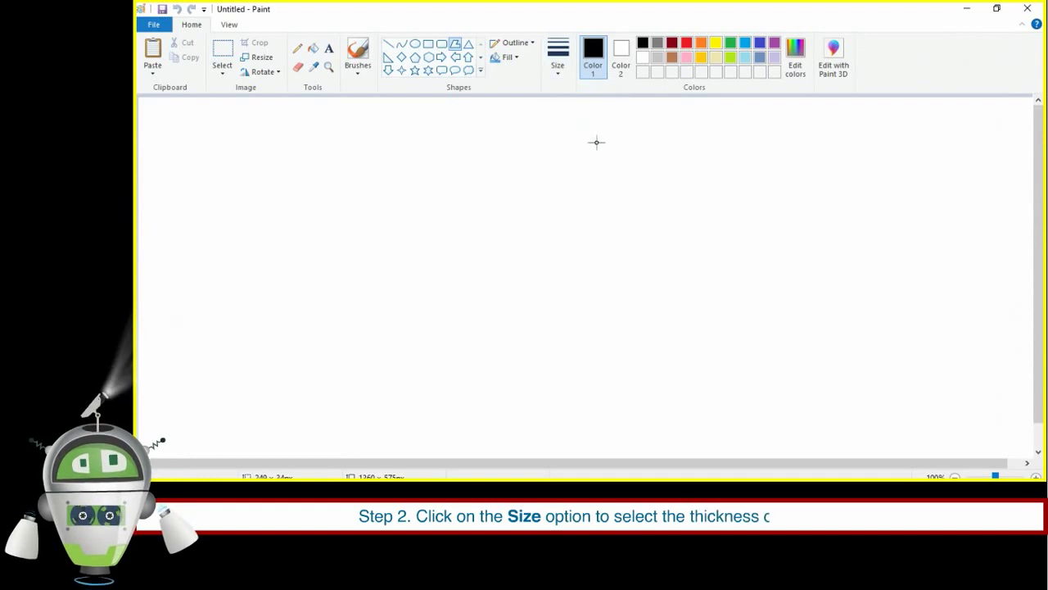
pyautogui.click(686, 45)
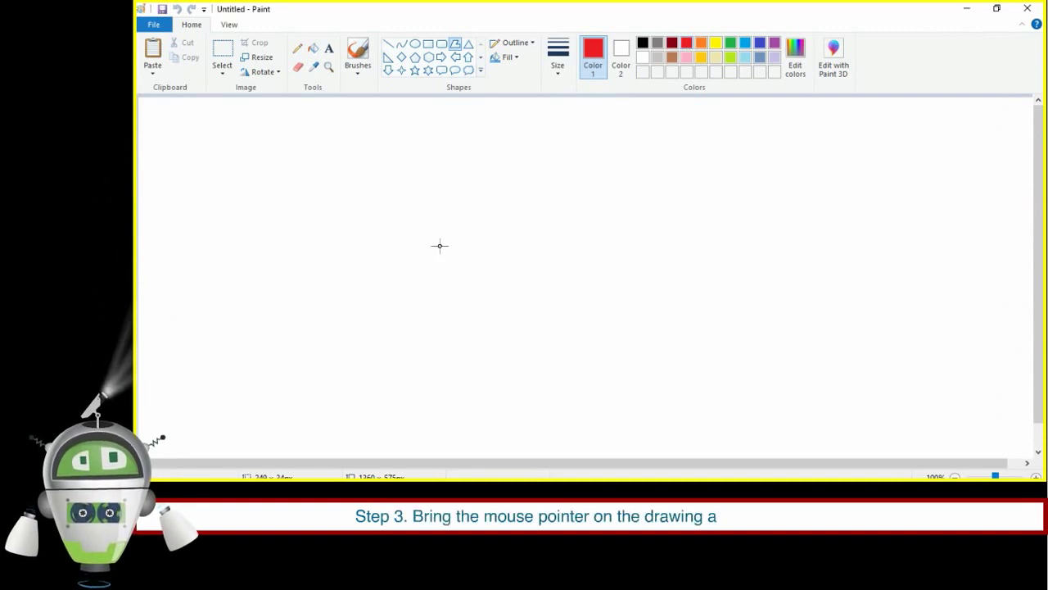
pyautogui.moveTo(416, 331); pyautogui.dragTo(595, 330)
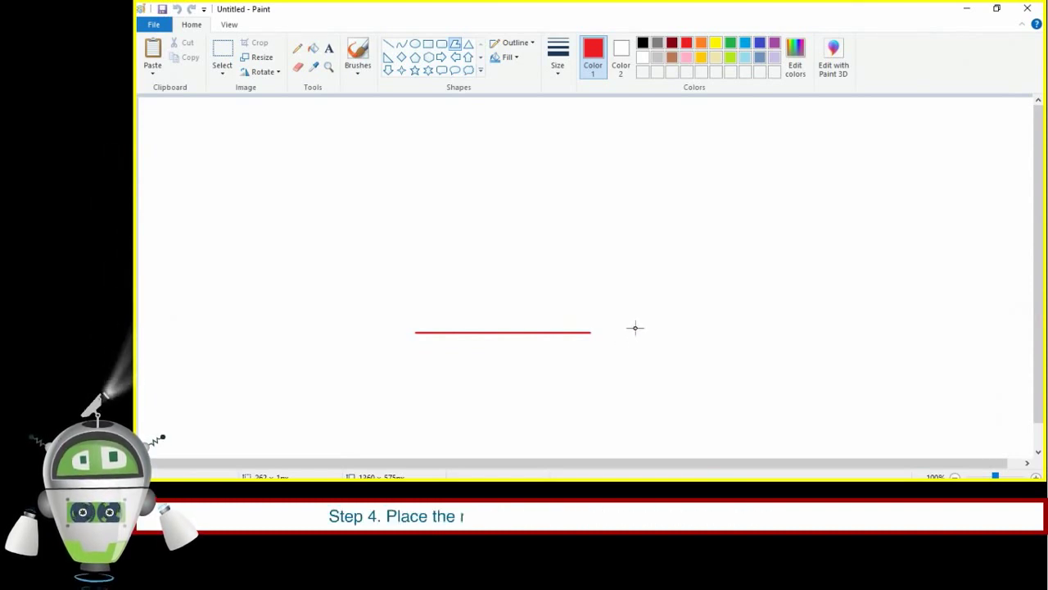
pyautogui.click(620, 244)
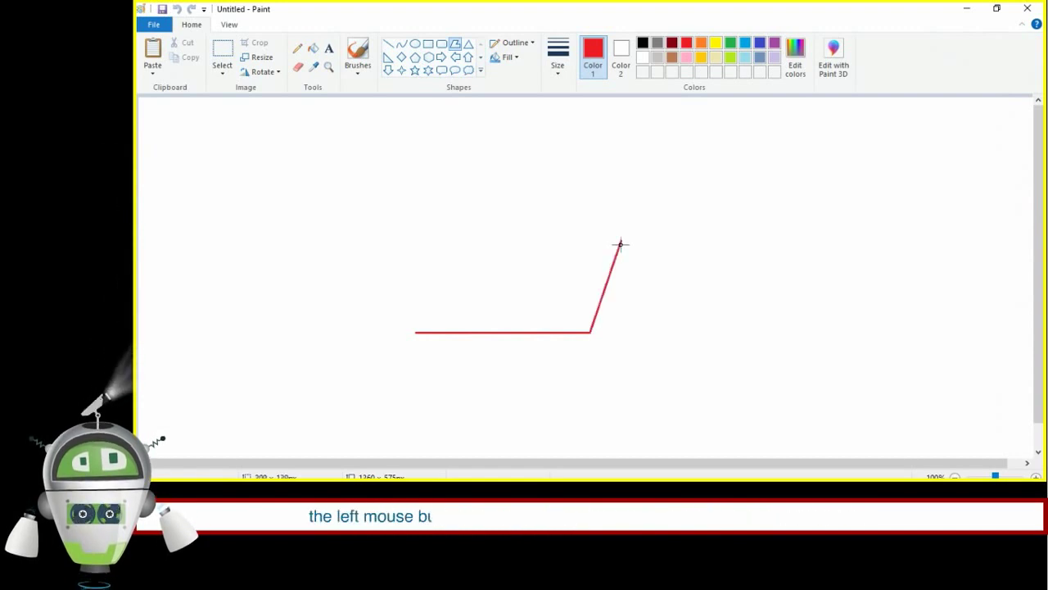
pyautogui.click(517, 195)
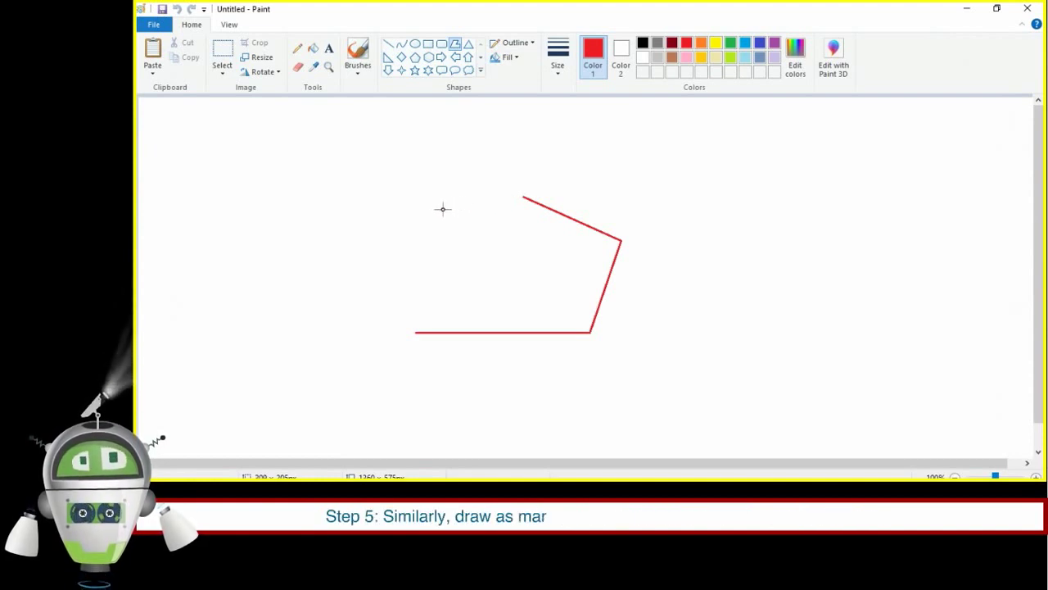
pyautogui.click(415, 214)
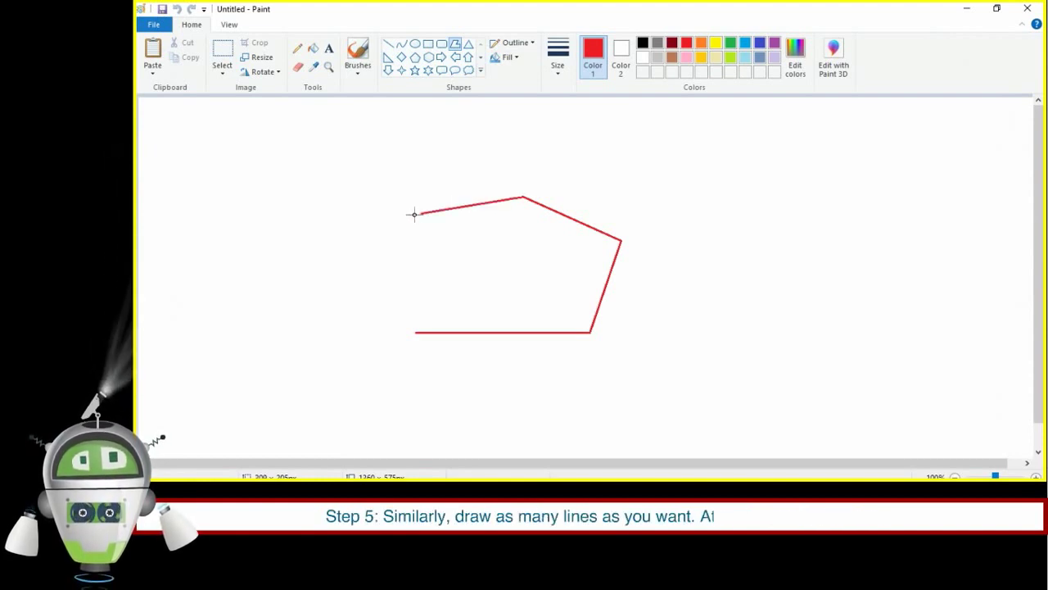
pyautogui.click(417, 331)
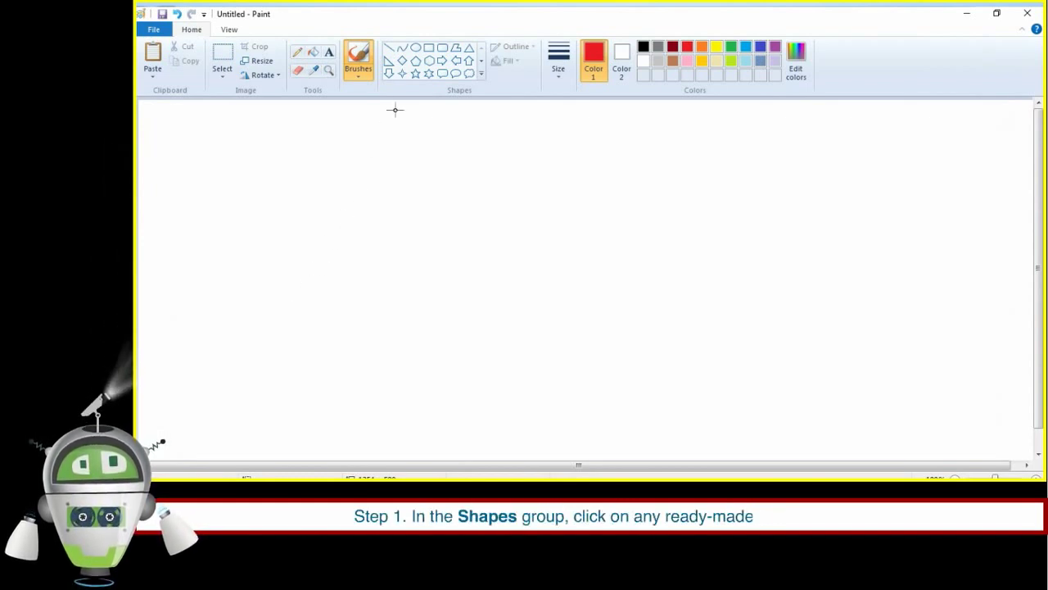
# Set up a preset polygon shape with the third outline thickness, indigo Color 2 and Solid color fill.
pyautogui.click(416, 61)
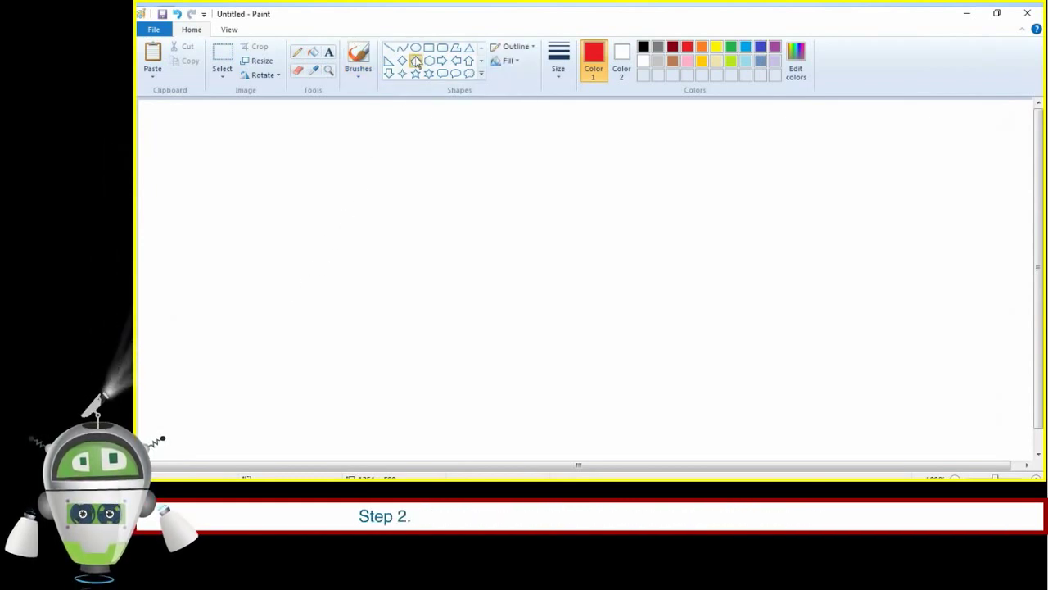
pyautogui.click(559, 69)
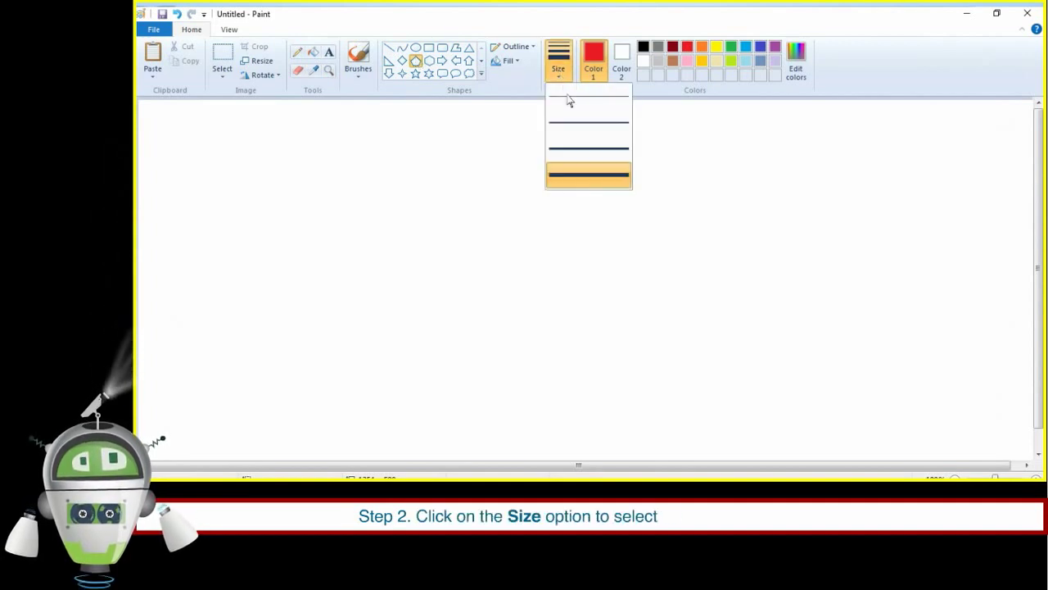
pyautogui.click(585, 148)
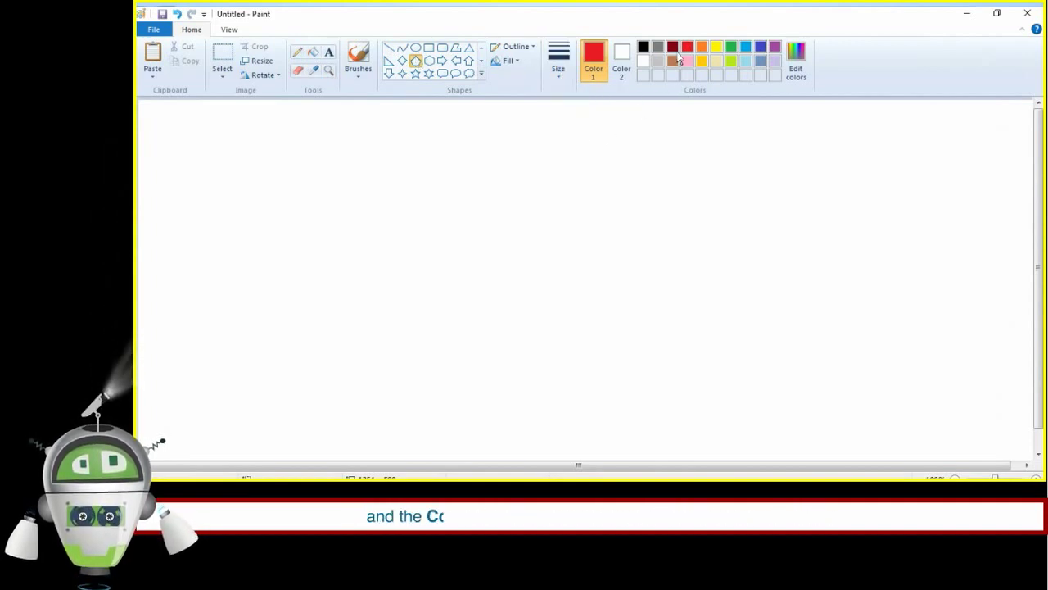
pyautogui.click(621, 61)
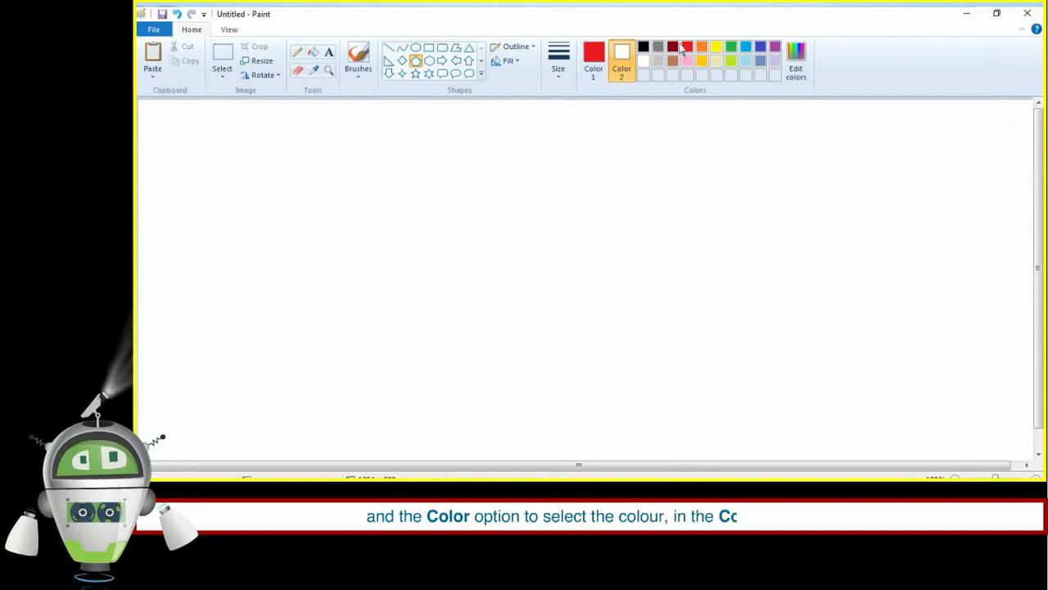
pyautogui.click(760, 47)
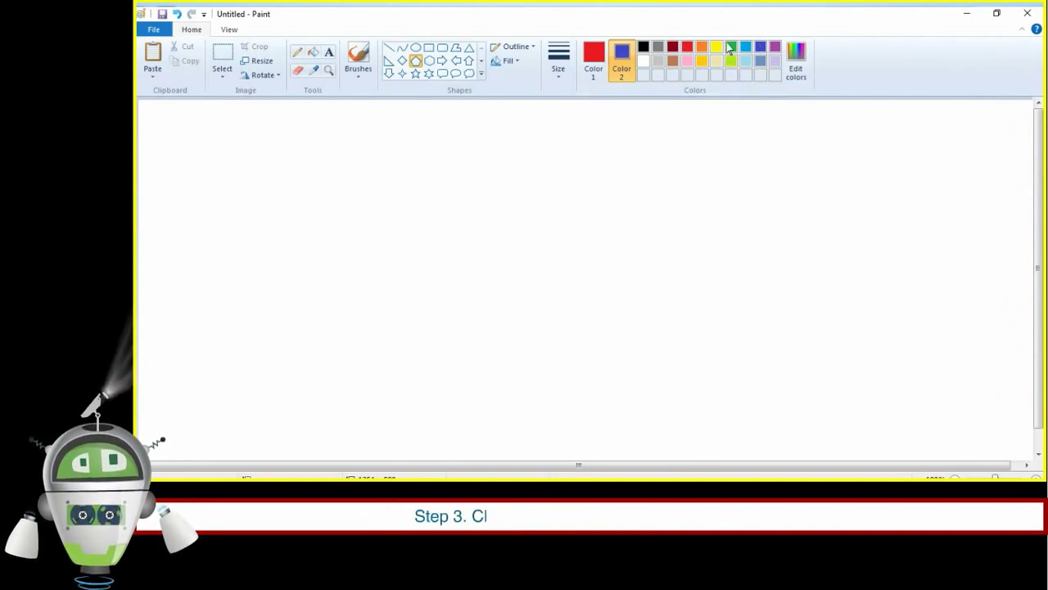
pyautogui.click(505, 61)
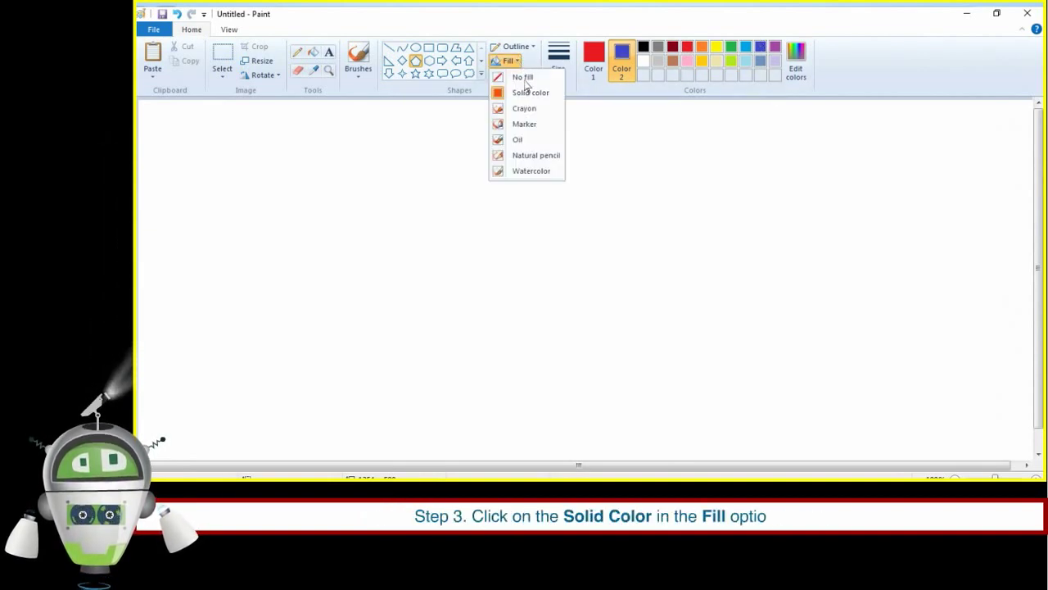
pyautogui.click(527, 92)
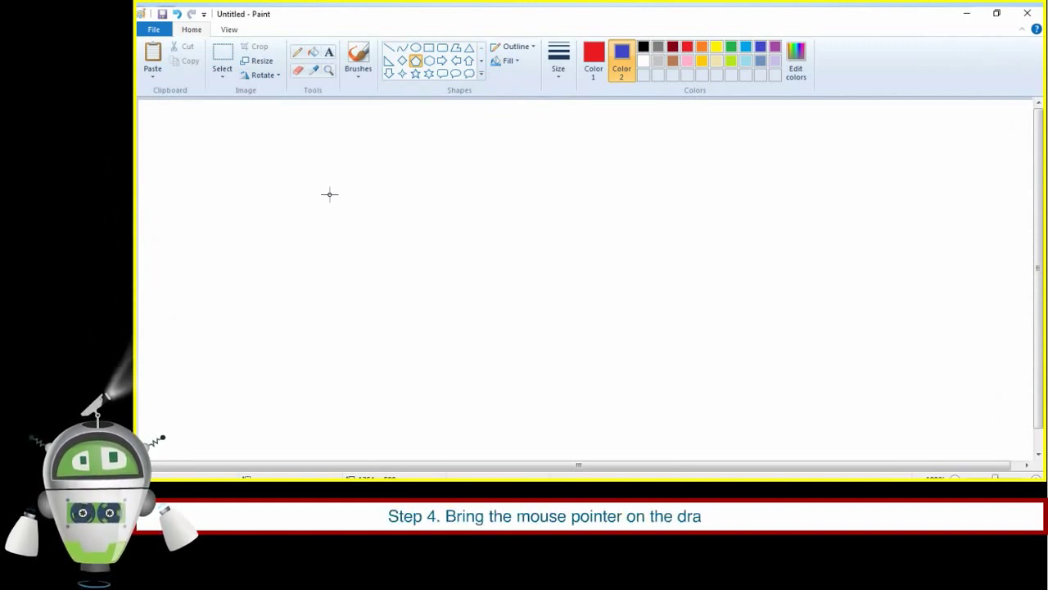
# Drag out the filled, outlined hexagon near the upper left of the canvas.
pyautogui.moveTo(287, 143); pyautogui.dragTo(328, 217)
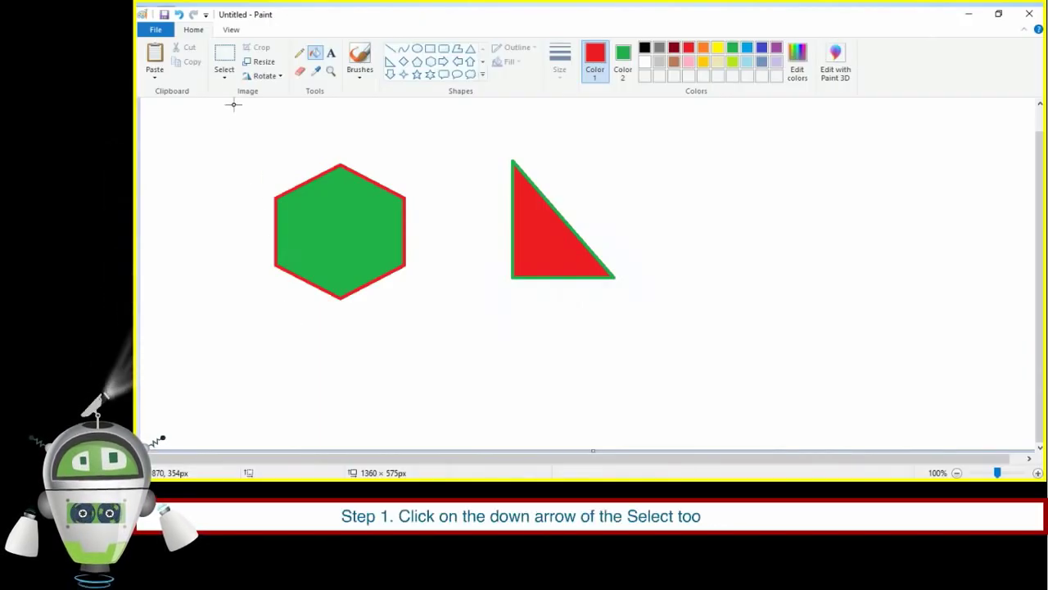
# Select the hexagon with a rectangular selection and drag it to the right of the red triangle.
pyautogui.click(225, 79)
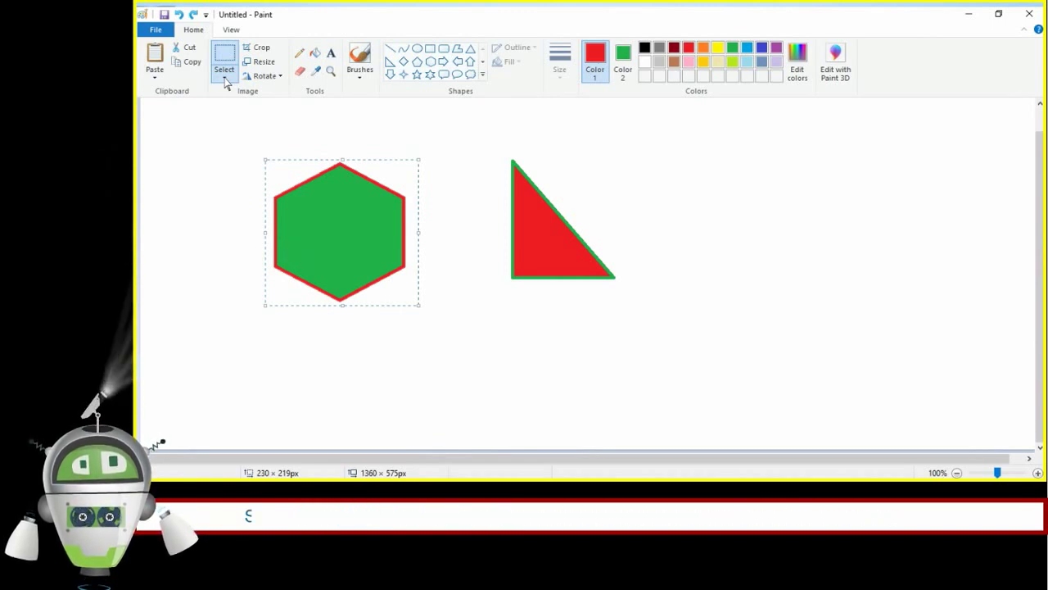
pyautogui.moveTo(340, 238); pyautogui.dragTo(871, 239)
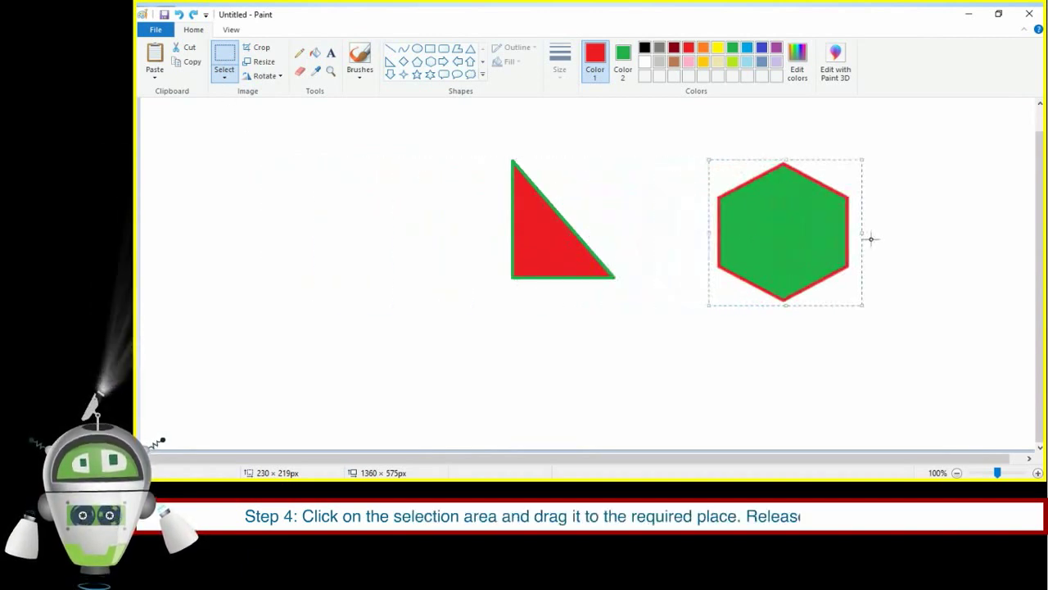